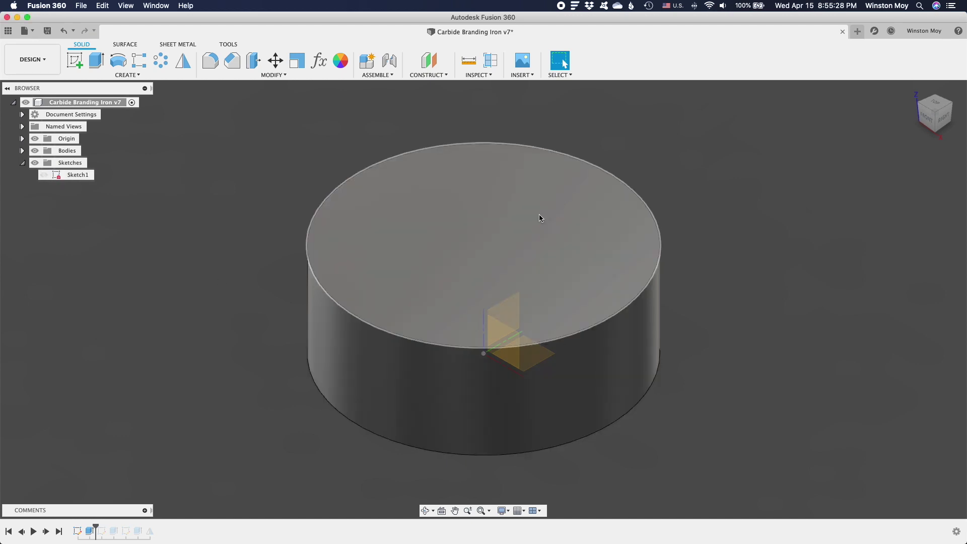
Start a new sketch on the cylinder's top face and centre the circle in view.
{"action": "left_click", "coordinate": [539, 216]}
{"action": "left_click", "coordinate": [75, 61]}
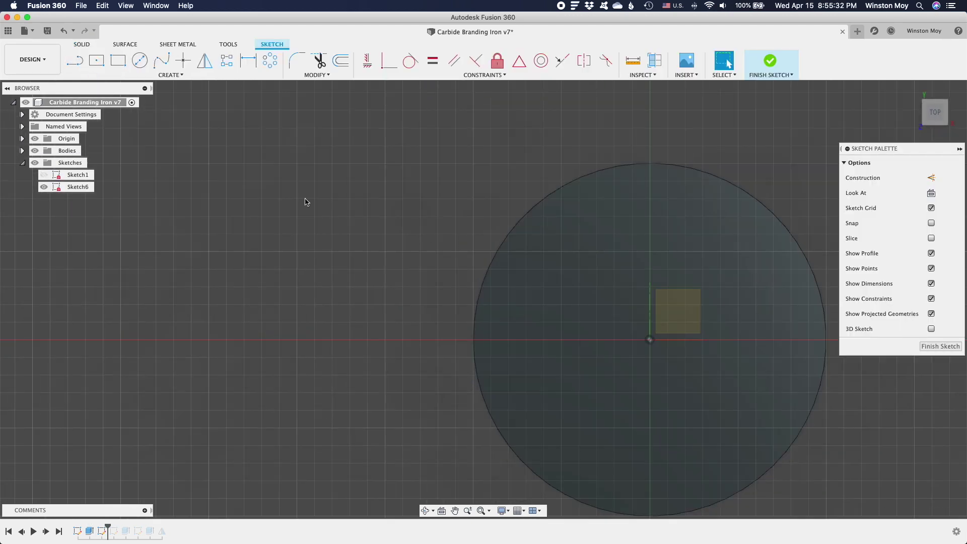
{"action": "scroll", "coordinate": [585, 325], "scroll_direction": "down", "scroll_amount": 3}
{"action": "middle_click_drag", "start_coordinate": [585, 325], "coordinate": [513, 325]}
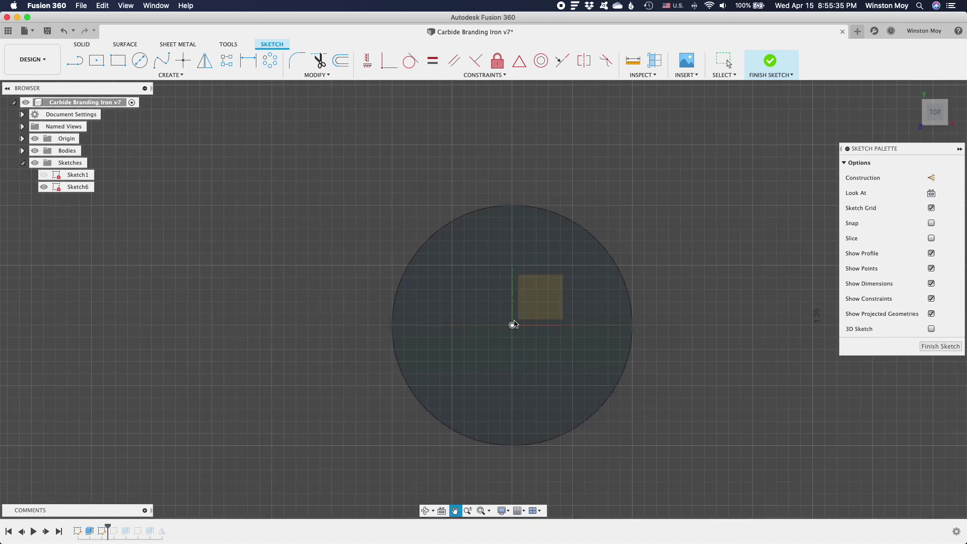
Insert C3D Logo.svg into the sketch and move it down over the circle.
{"action": "left_click", "coordinate": [681, 75]}
{"action": "left_click", "coordinate": [715, 129]}
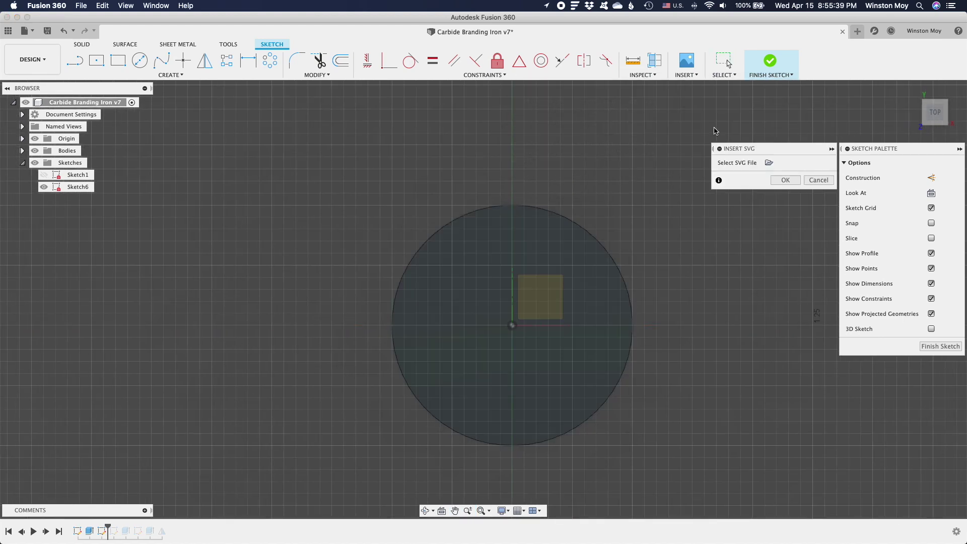
{"action": "left_click", "coordinate": [769, 162]}
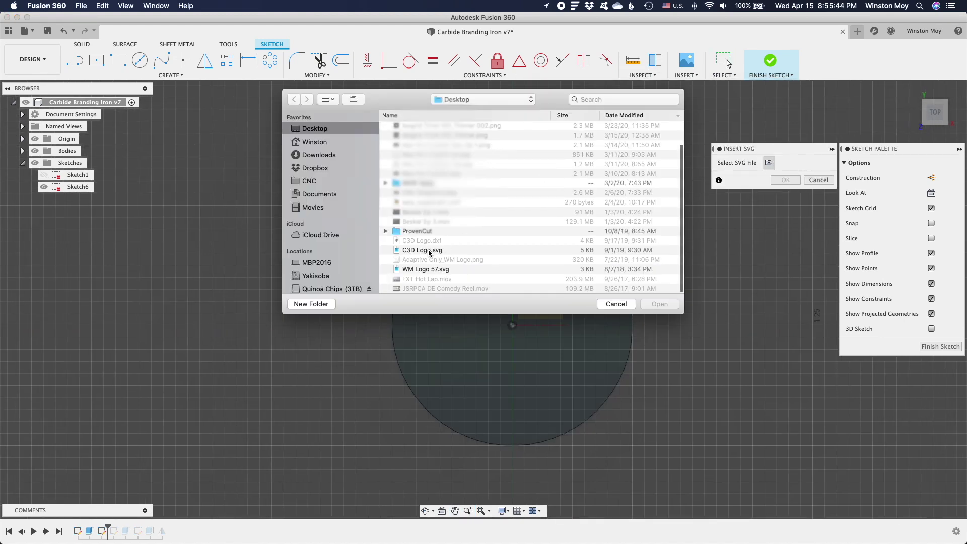
{"action": "left_click", "coordinate": [429, 250]}
{"action": "left_click", "coordinate": [674, 306]}
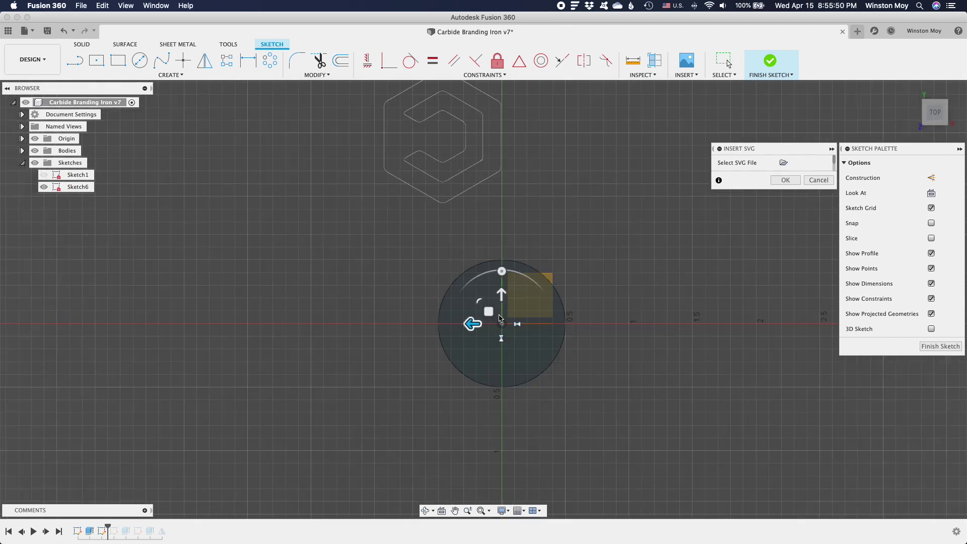
{"action": "left_click_drag", "start_coordinate": [532, 458], "coordinate": [533, 504]}
{"action": "scroll", "coordinate": [496, 201], "scroll_direction": "down", "scroll_amount": 2}
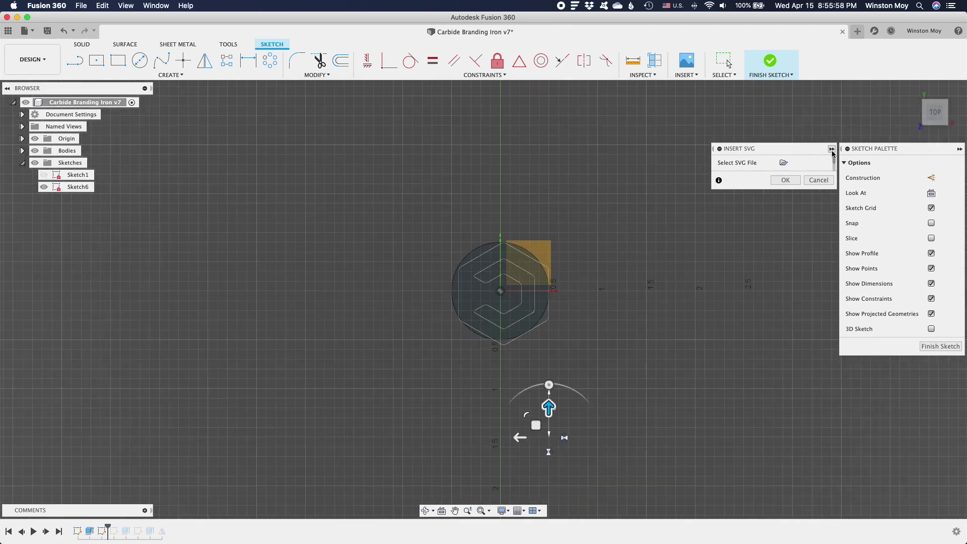
{"action": "left_click", "coordinate": [832, 149]}
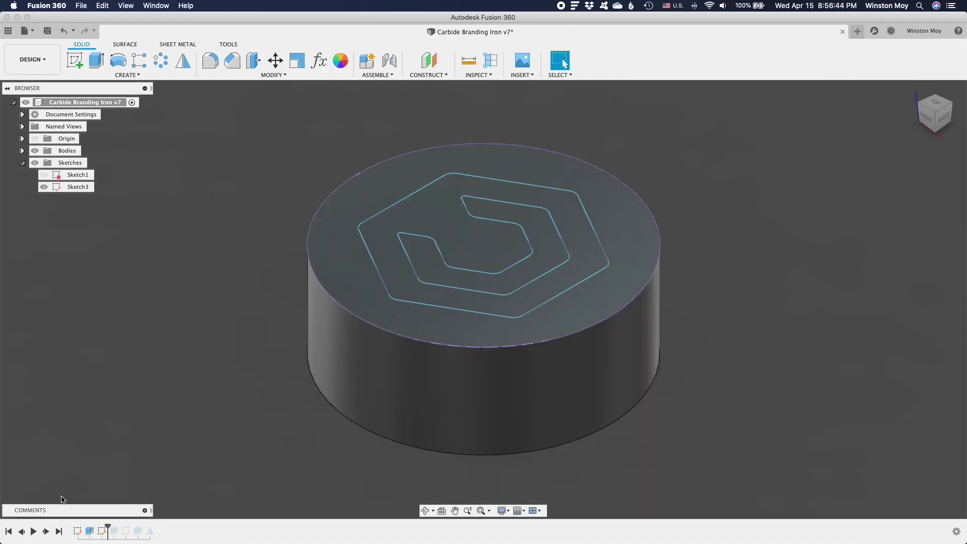
Roll the timeline forward to show the raised logo, hide Sketch3, and review the logo extrude.
{"action": "left_click", "coordinate": [45, 531]}
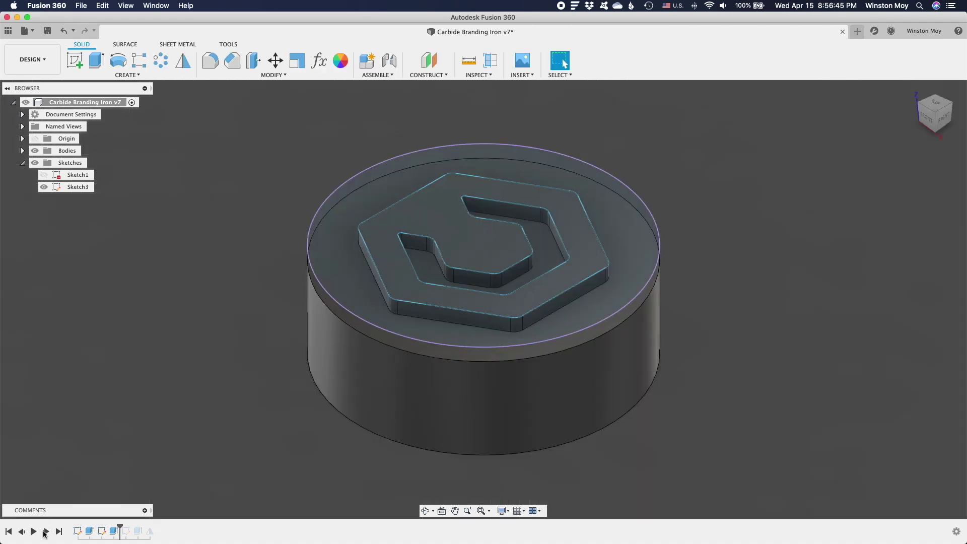
{"action": "left_click", "coordinate": [44, 187]}
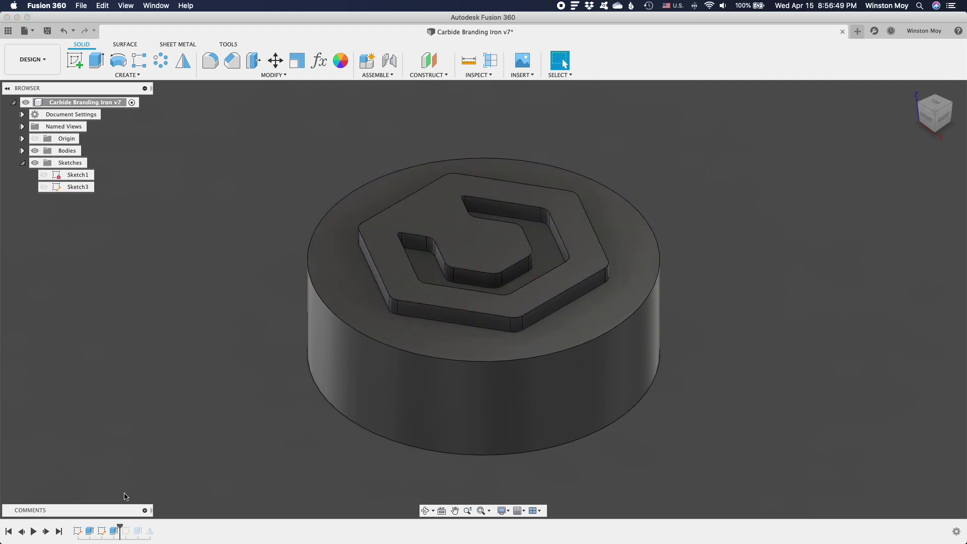
{"action": "right_click", "coordinate": [113, 531]}
{"action": "left_click", "coordinate": [136, 430]}
{"action": "left_click", "coordinate": [913, 290]}
Show Sketch5 and edit the side slot profile.
{"action": "left_click", "coordinate": [44, 199]}
{"action": "right_click", "coordinate": [126, 530]}
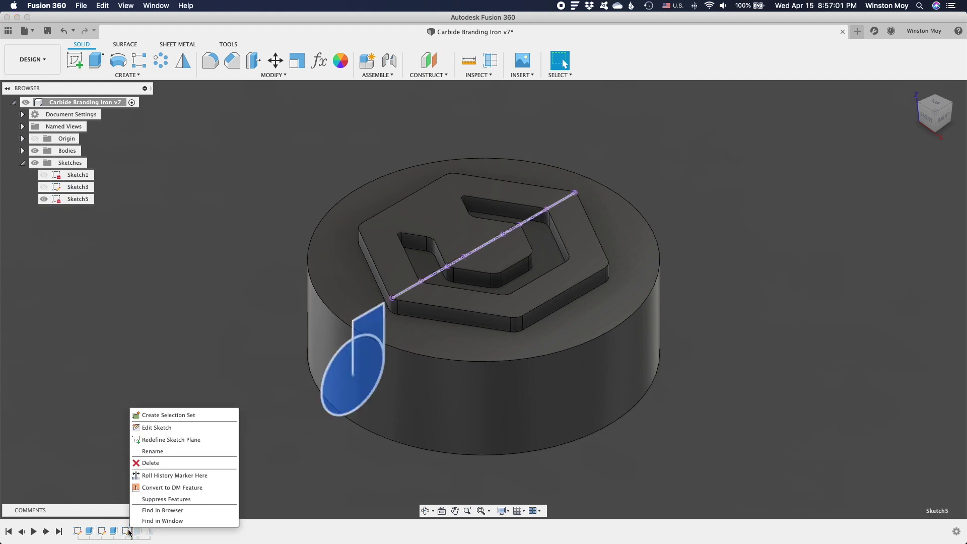
{"action": "left_click", "coordinate": [151, 427]}
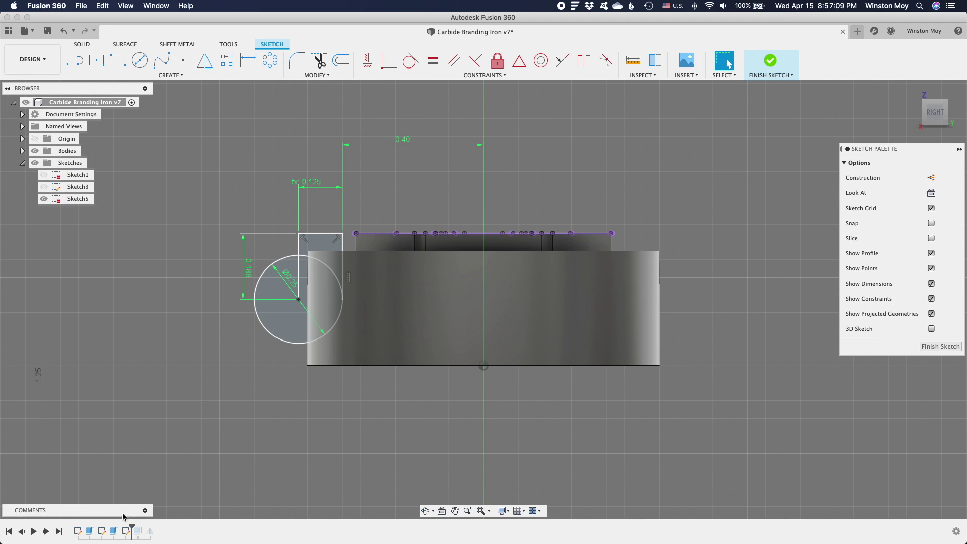
{"action": "key", "text": "super+z"}
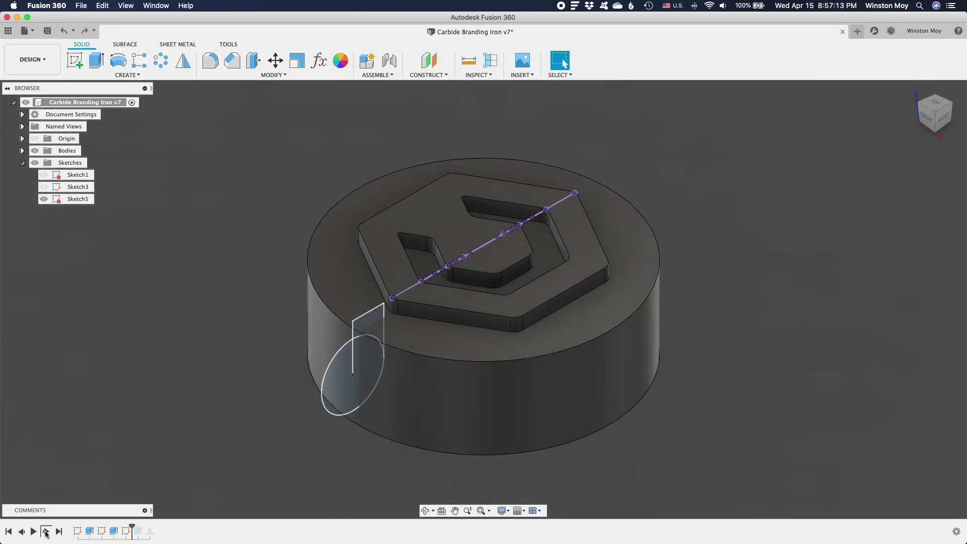
Apply the slot cut extrude at 0.55 in symmetric.
{"action": "right_click", "coordinate": [138, 531]}
{"action": "left_click", "coordinate": [181, 428]}
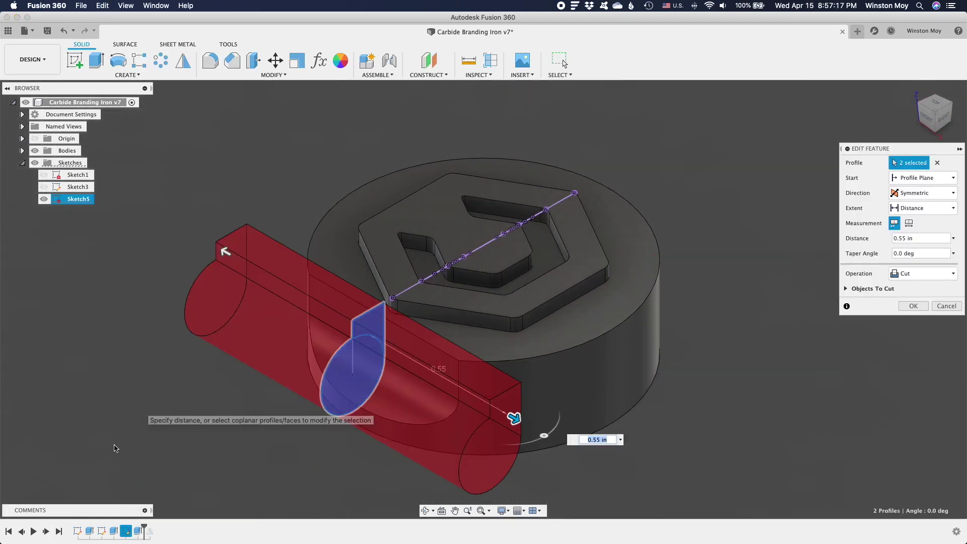
{"action": "key", "text": "Return"}
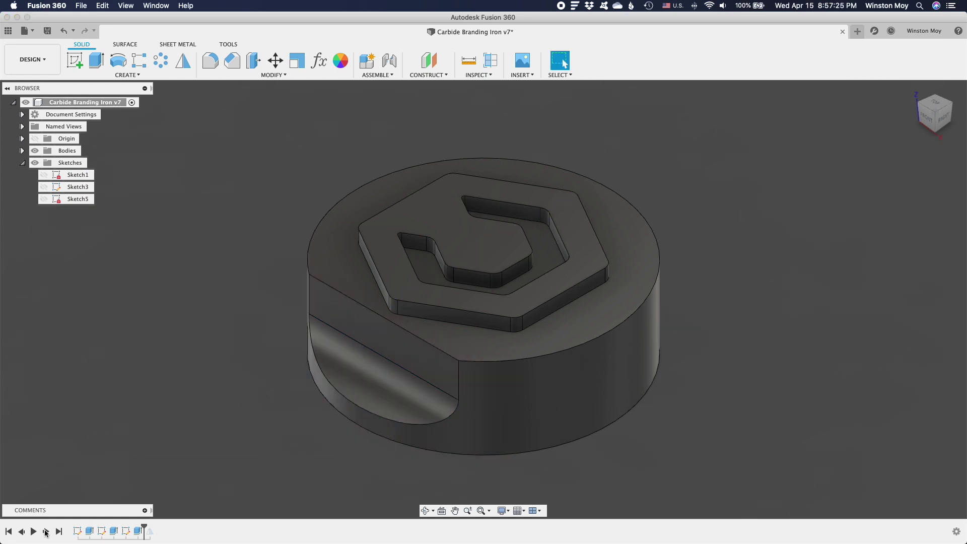
{"action": "left_click", "coordinate": [945, 121]}
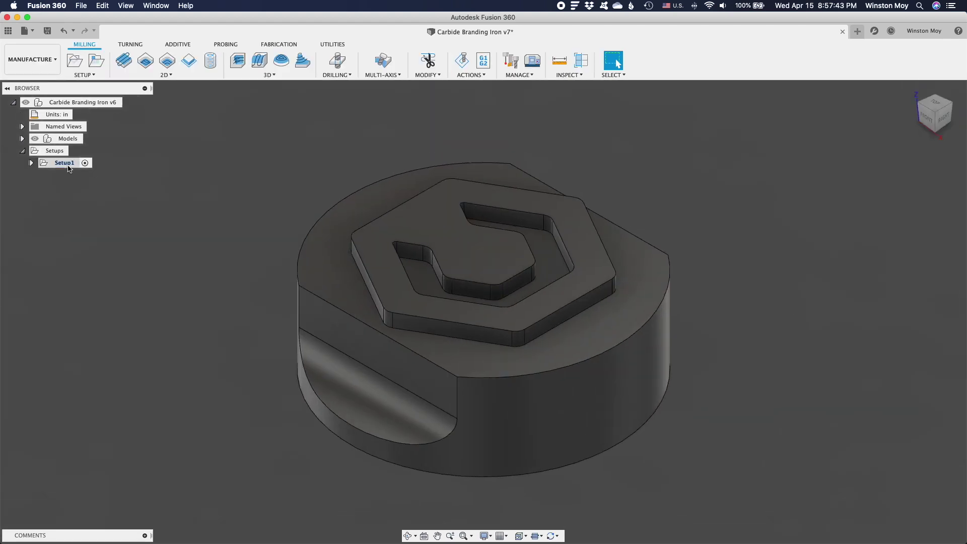
Edit Setup1 and confirm its stock mode stays Relative size cylinder.
{"action": "right_click", "coordinate": [69, 168]}
{"action": "left_click", "coordinate": [91, 174]}
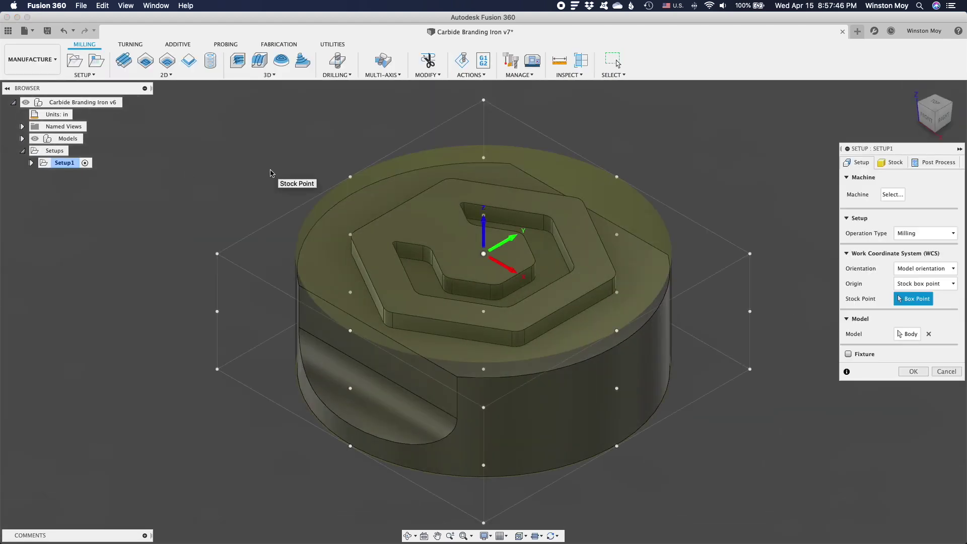
{"action": "left_click", "coordinate": [896, 162]}
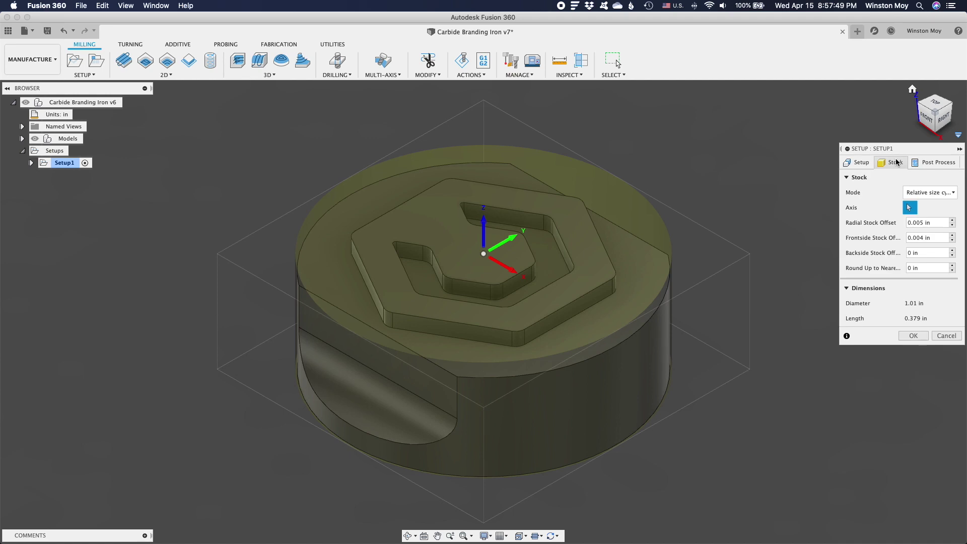
{"action": "left_click", "coordinate": [937, 193]}
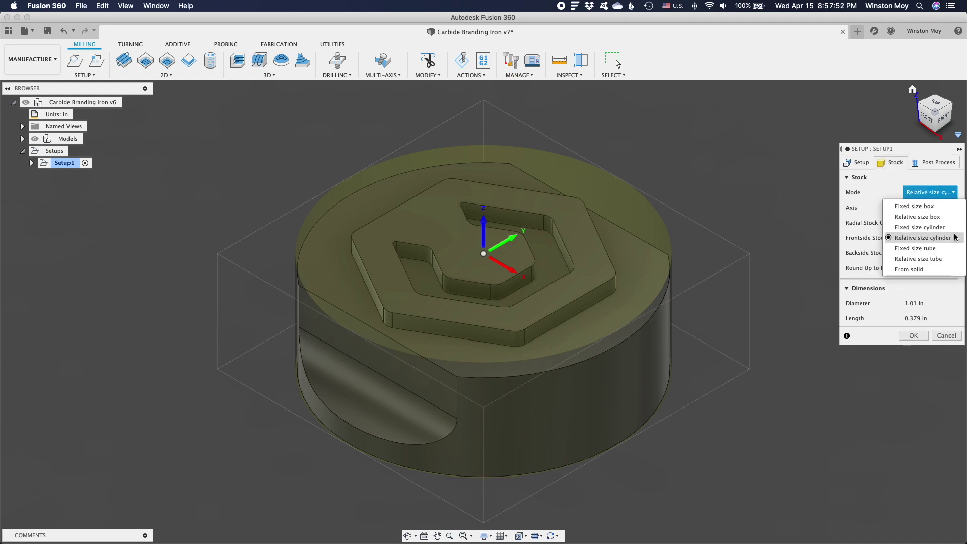
{"action": "left_click", "coordinate": [936, 193]}
{"action": "left_click", "coordinate": [937, 194]}
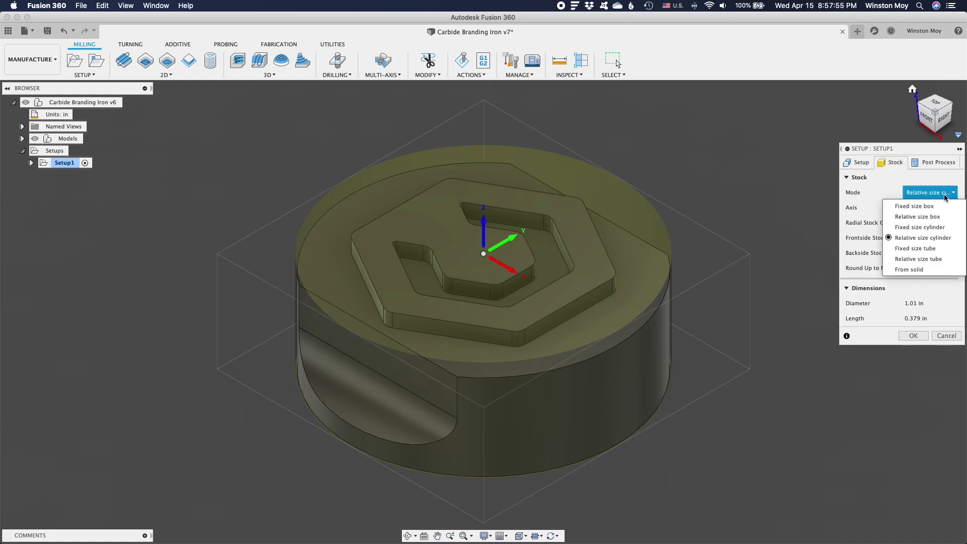
{"action": "left_click", "coordinate": [943, 196]}
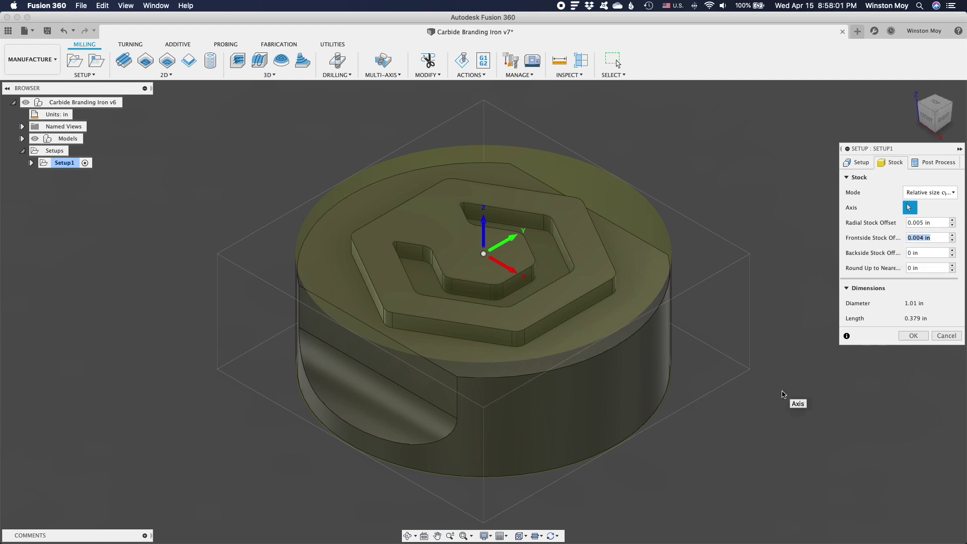
{"action": "left_click", "coordinate": [856, 162]}
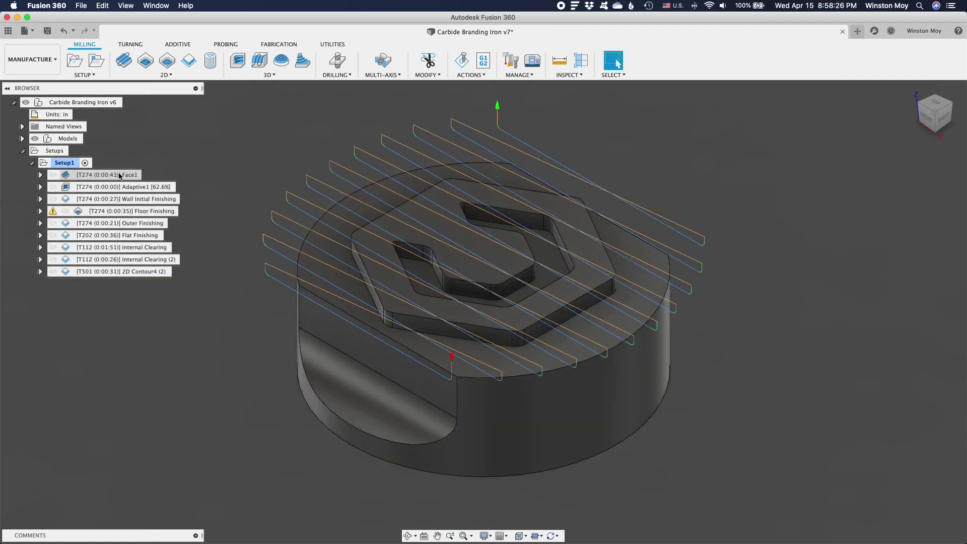
Accept Setup1's settings and open the Face1 operation for editing.
{"action": "left_click", "coordinate": [119, 175]}
{"action": "right_click", "coordinate": [120, 175]}
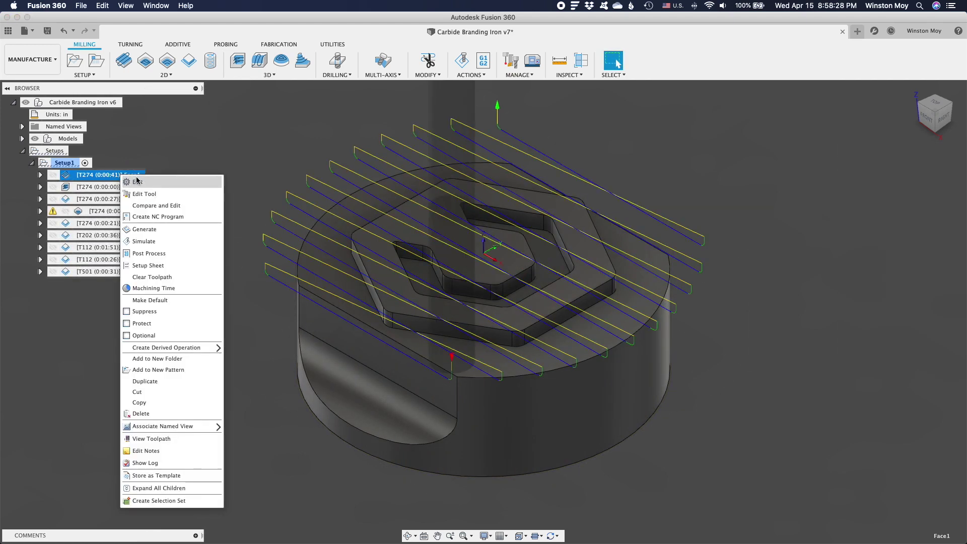
{"action": "left_click", "coordinate": [137, 182]}
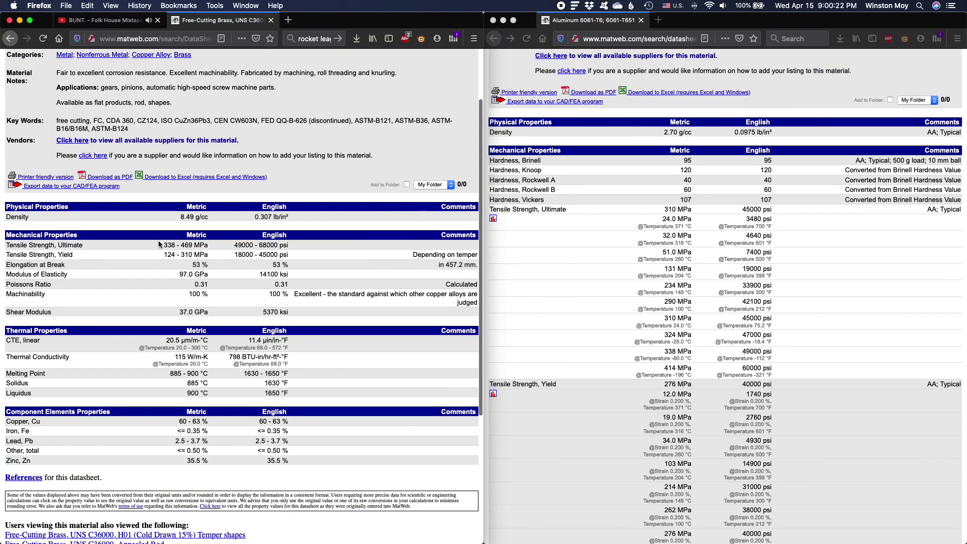
Zoom both MatWeb pages to 133% and select brass's 49000 - 68000 psi tensile strength.
{"action": "key", "text": "super+equal"}
{"action": "key", "text": "super+equal"}
{"action": "key", "text": "super+equal"}
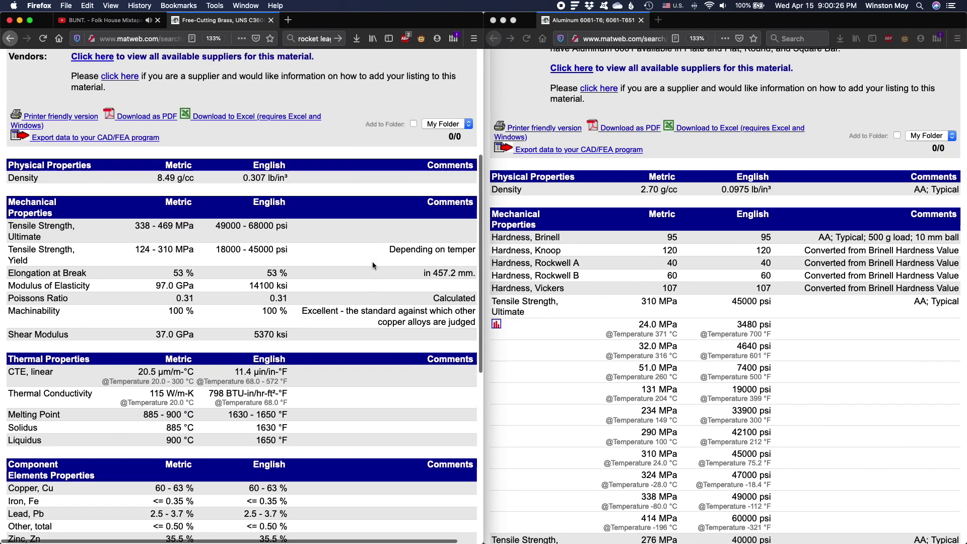
{"action": "scroll", "coordinate": [606, 291], "scroll_direction": "down", "scroll_amount": 2}
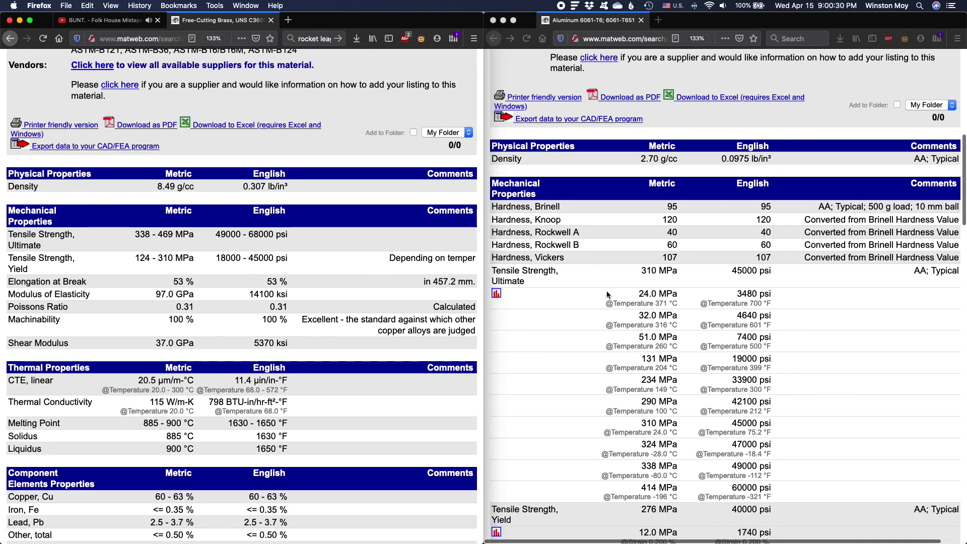
{"action": "scroll", "coordinate": [607, 292], "scroll_direction": "down", "scroll_amount": 5}
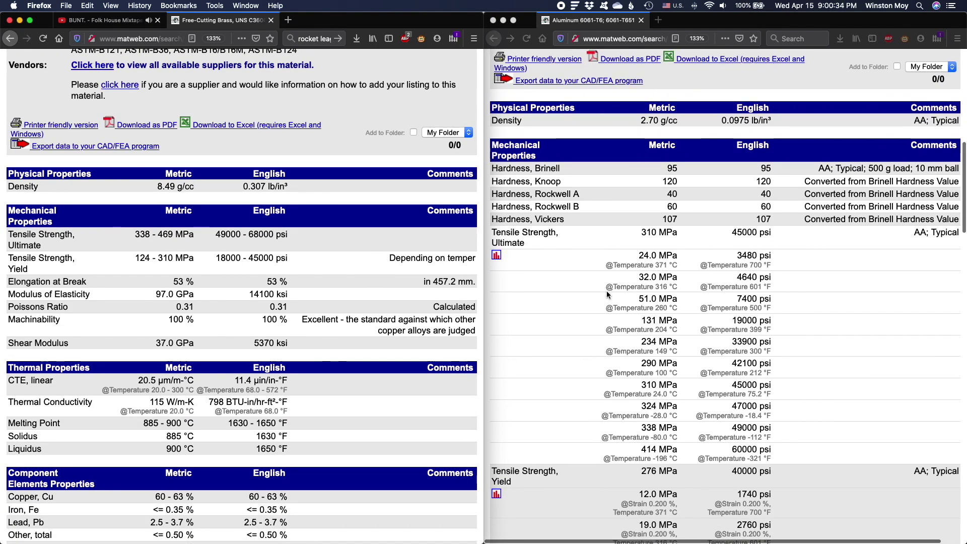
{"action": "left_click_drag", "start_coordinate": [217, 236], "coordinate": [298, 240]}
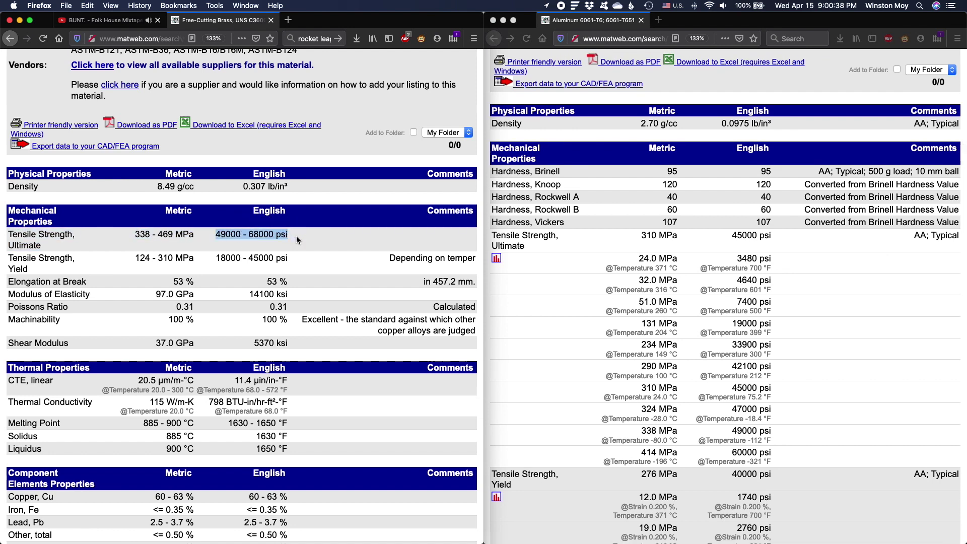
{"action": "left_click", "coordinate": [726, 239]}
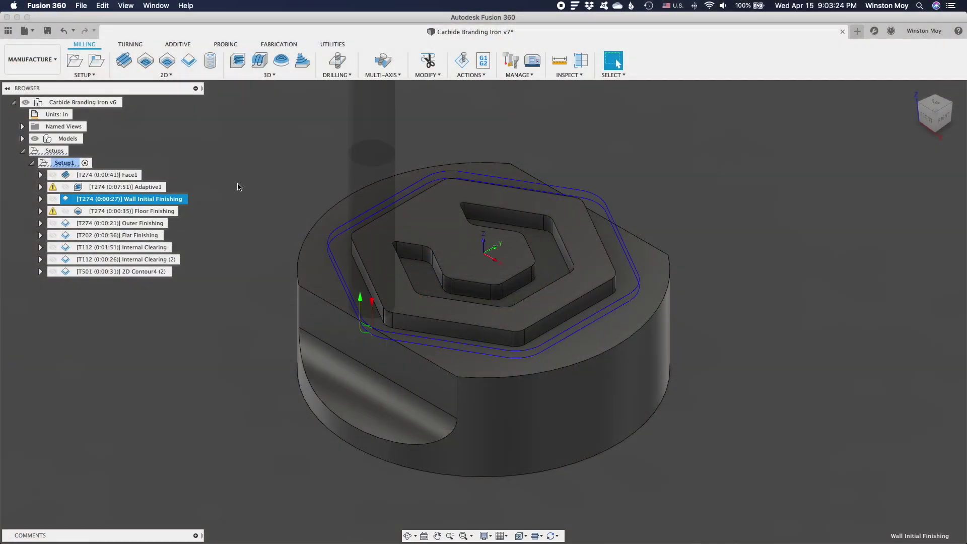
{"action": "left_click", "coordinate": [150, 213]}
{"action": "left_click", "coordinate": [142, 227]}
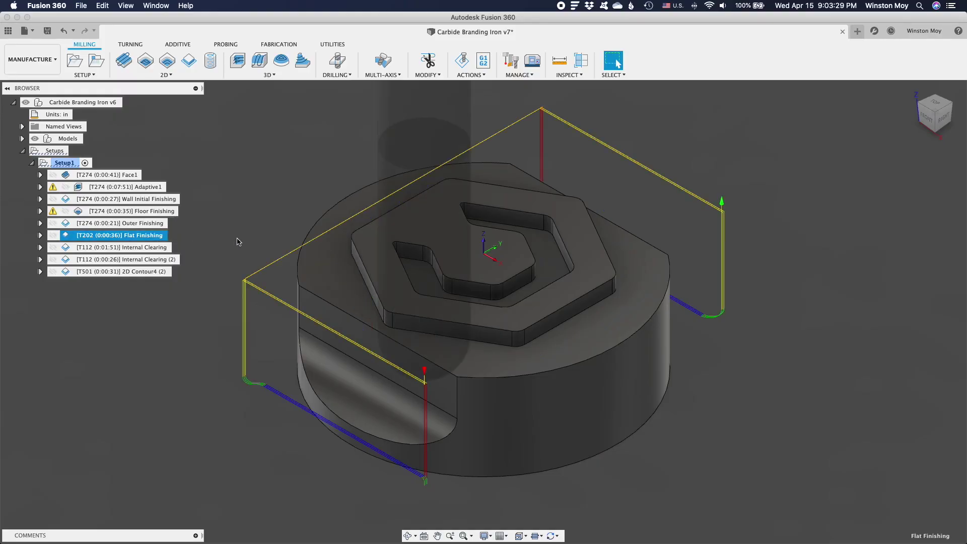
{"action": "left_click", "coordinate": [238, 242]}
{"action": "left_click", "coordinate": [147, 235]}
{"action": "double_click", "coordinate": [141, 237]}
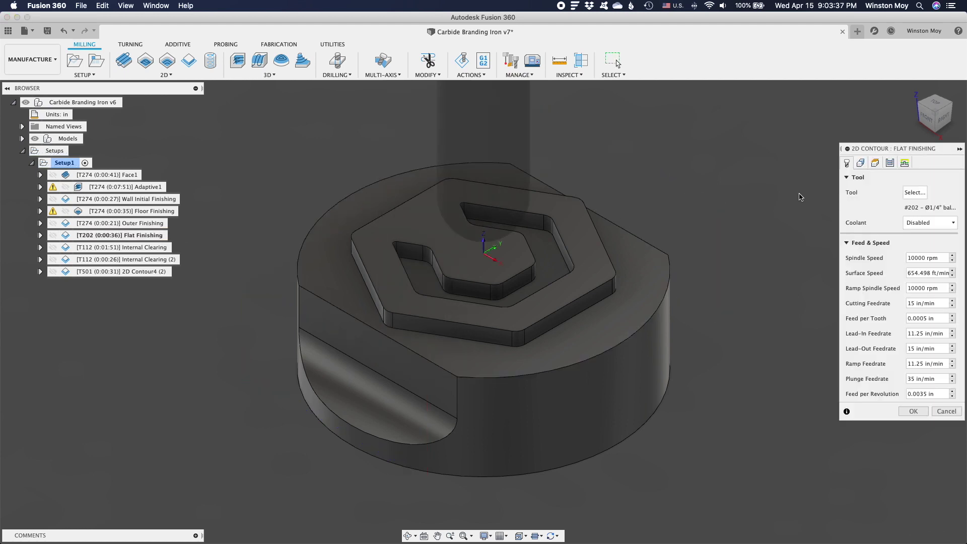
{"action": "left_click", "coordinate": [888, 163]}
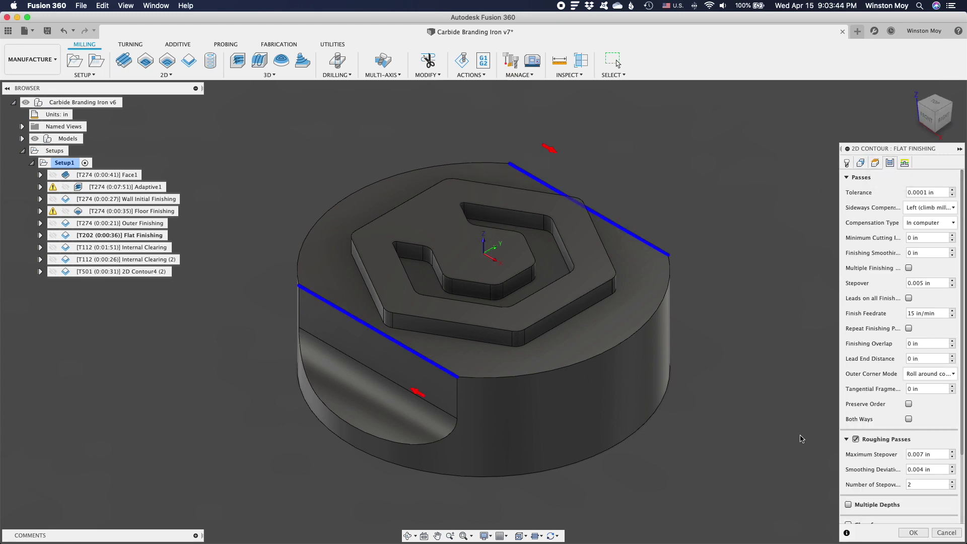
{"action": "left_click_drag", "start_coordinate": [963, 414], "coordinate": [953, 474]}
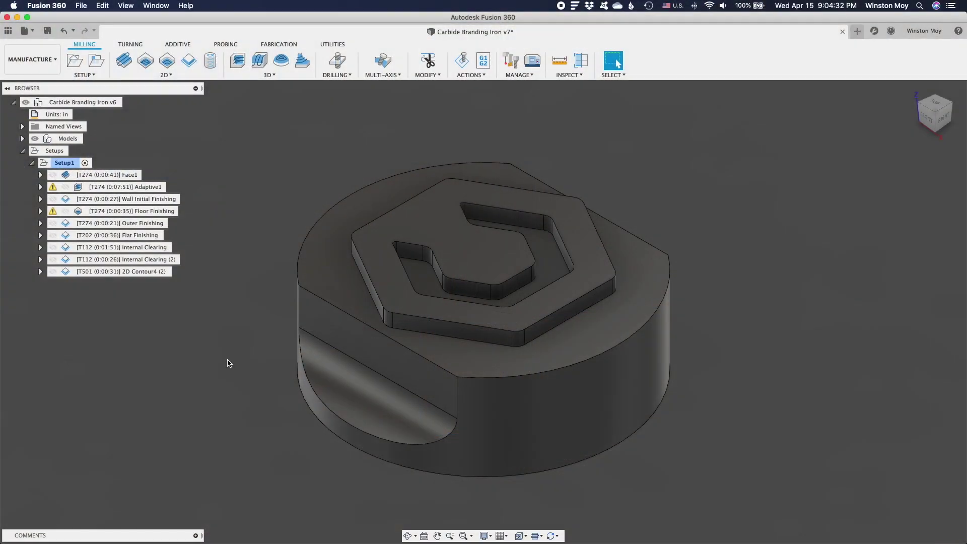
Show the Internal Clearing toolpath and review its pass settings.
{"action": "left_click", "coordinate": [143, 246]}
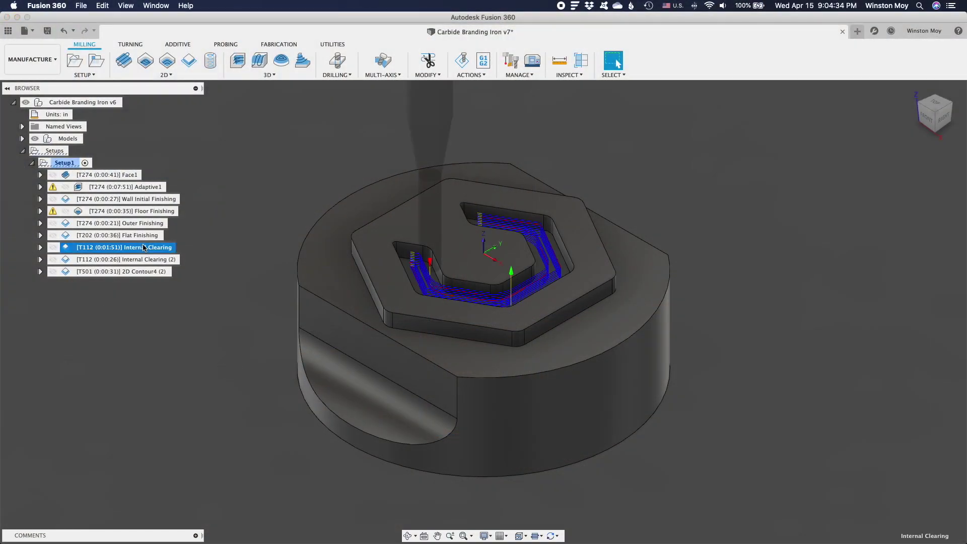
{"action": "double_click", "coordinate": [155, 248]}
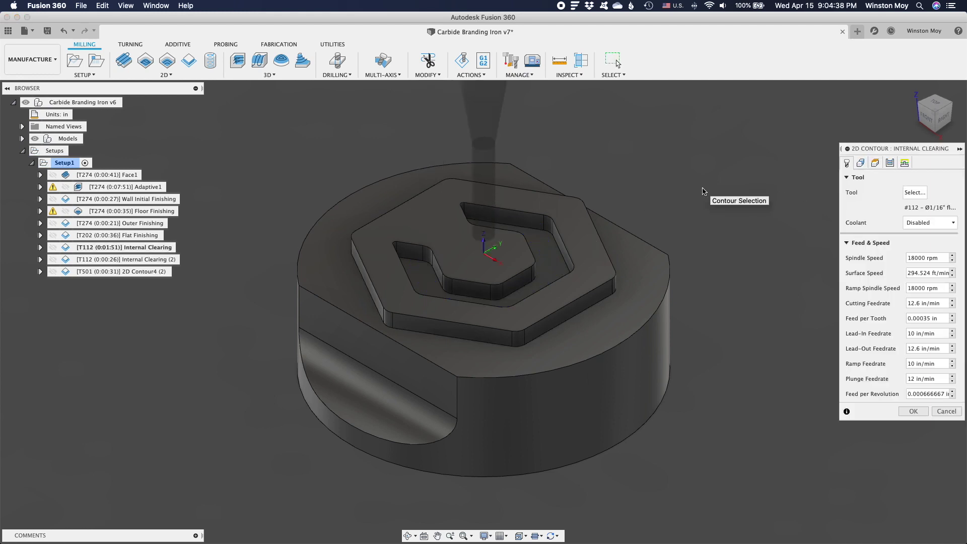
{"action": "left_click", "coordinate": [890, 167]}
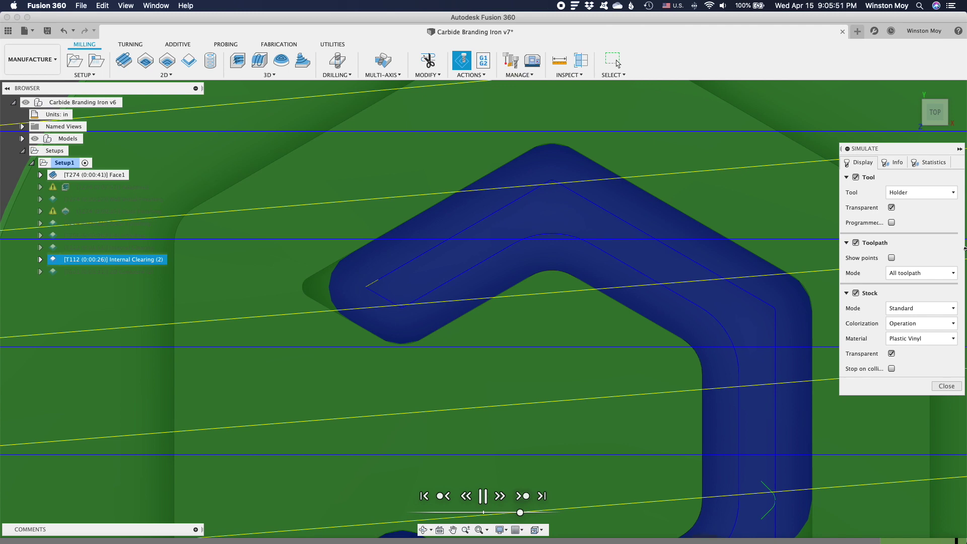
Restart and exit the simulation, return to home view, and open 2D Contour4 (2)'s settings.
{"action": "left_click", "coordinate": [482, 496]}
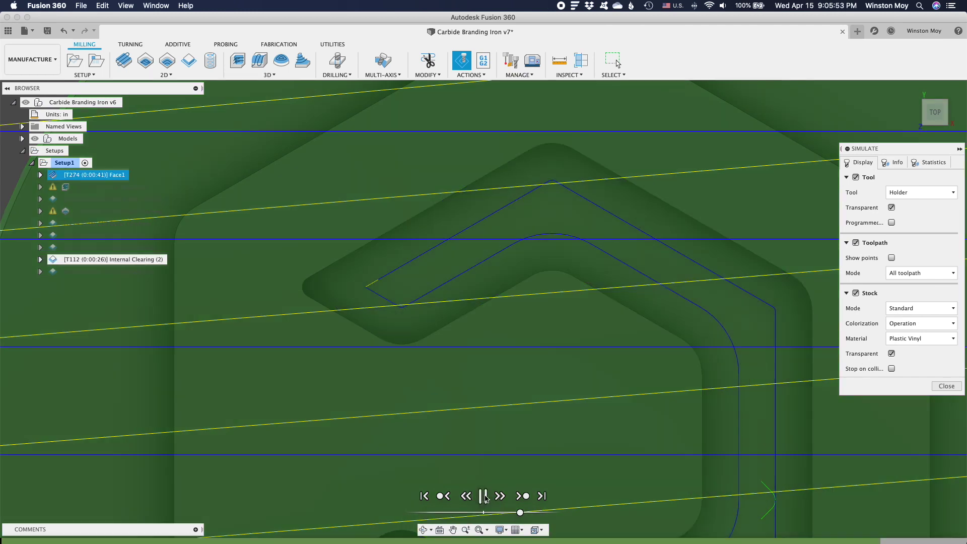
{"action": "left_click", "coordinate": [946, 386]}
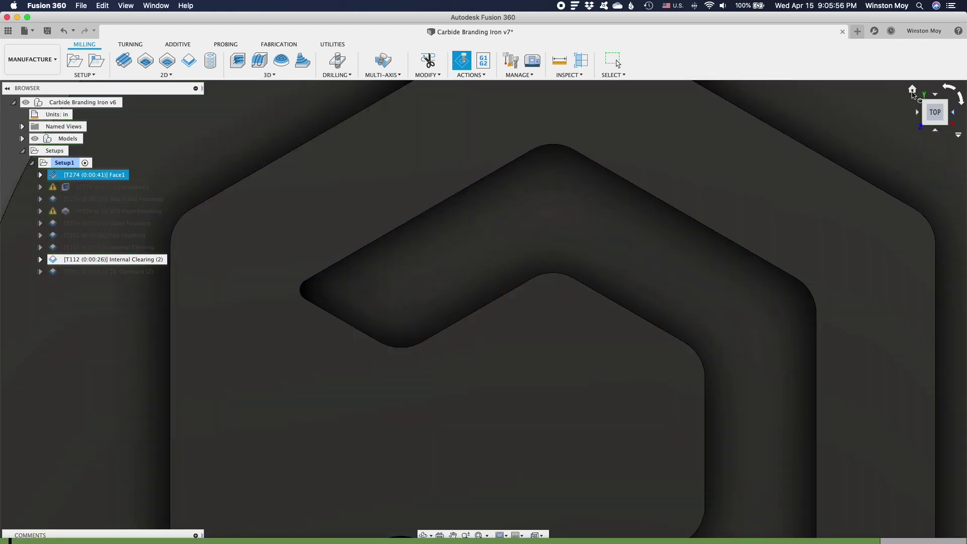
{"action": "left_click", "coordinate": [912, 90]}
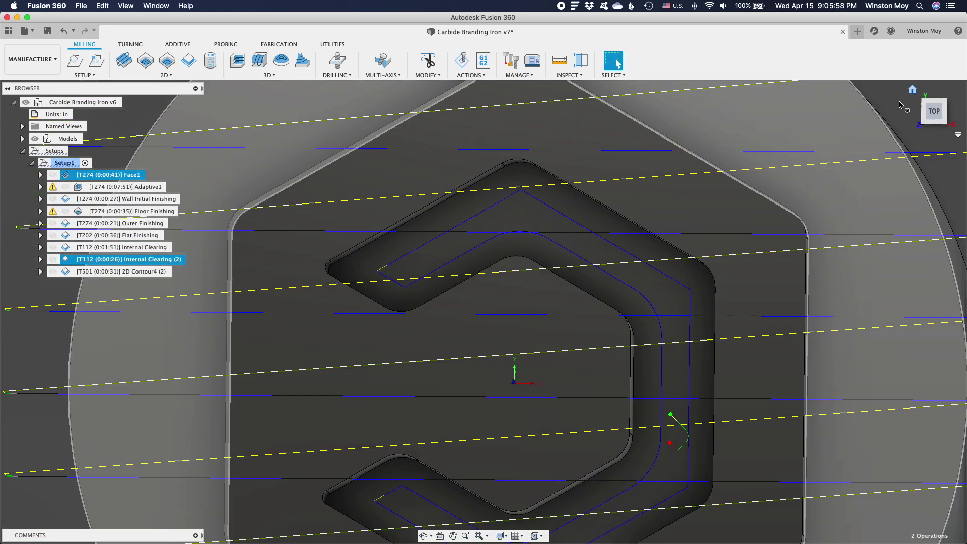
{"action": "double_click", "coordinate": [134, 273]}
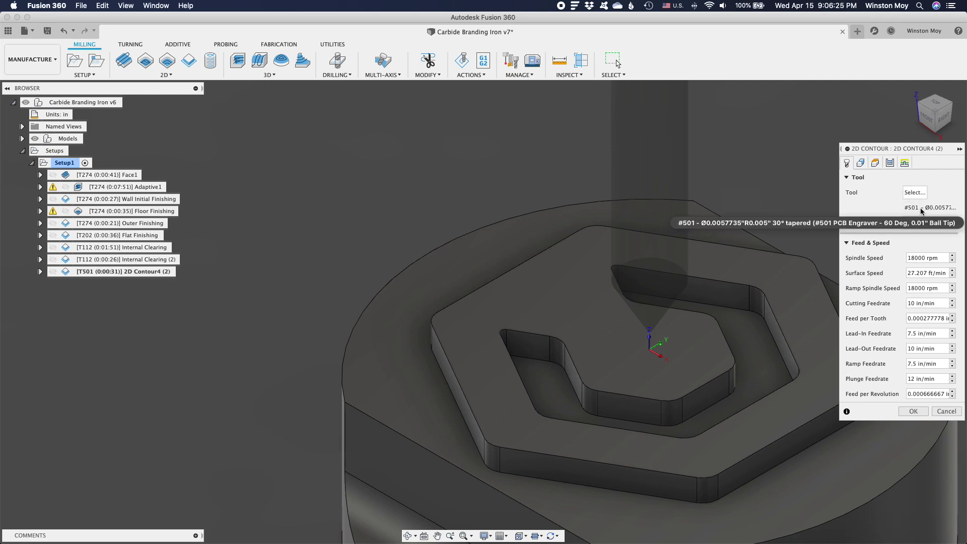
Set 2D Contour4 (2)'s geometry to an open contour on the pocket's corner edge.
{"action": "left_click", "coordinate": [861, 163]}
{"action": "scroll", "coordinate": [586, 279], "scroll_direction": "up", "scroll_amount": 10}
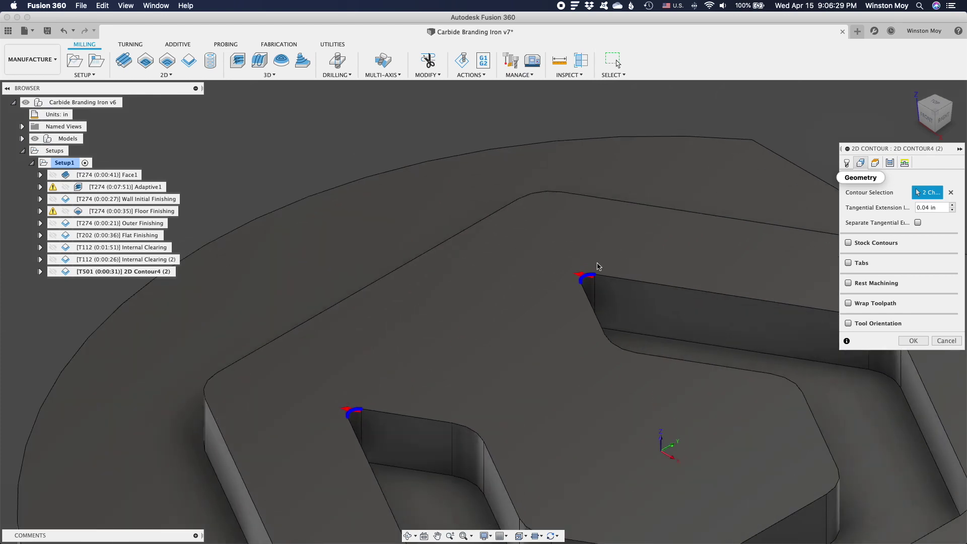
{"action": "mouse_move", "coordinate": [583, 286]}
{"action": "middle_mouse_down", "text": "shift"}
{"action": "mouse_move", "coordinate": [528, 274]}
{"action": "mouse_move", "coordinate": [587, 287]}
{"action": "middle_mouse_up", "text": "shift"}
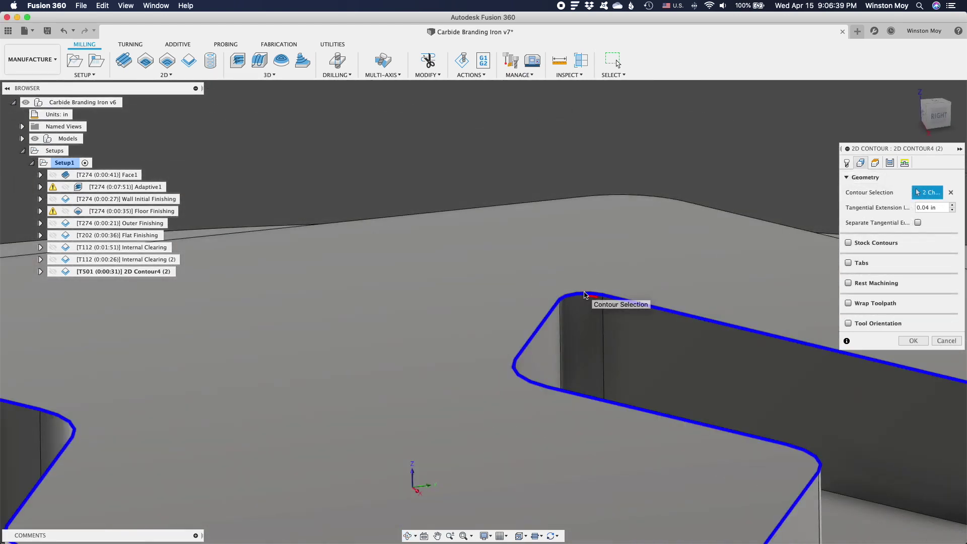
{"action": "left_click", "coordinate": [588, 297]}
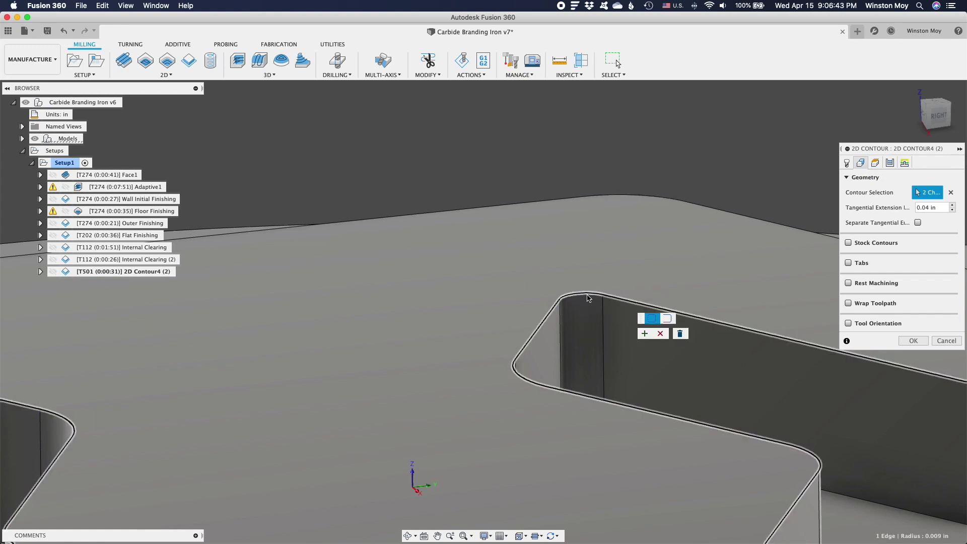
{"action": "left_click", "coordinate": [673, 318]}
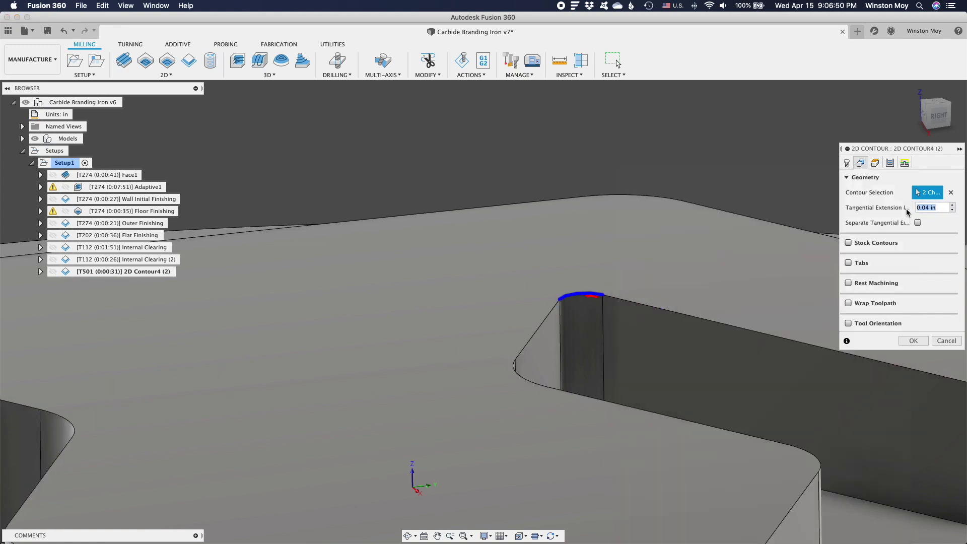
{"action": "left_click", "coordinate": [910, 340]}
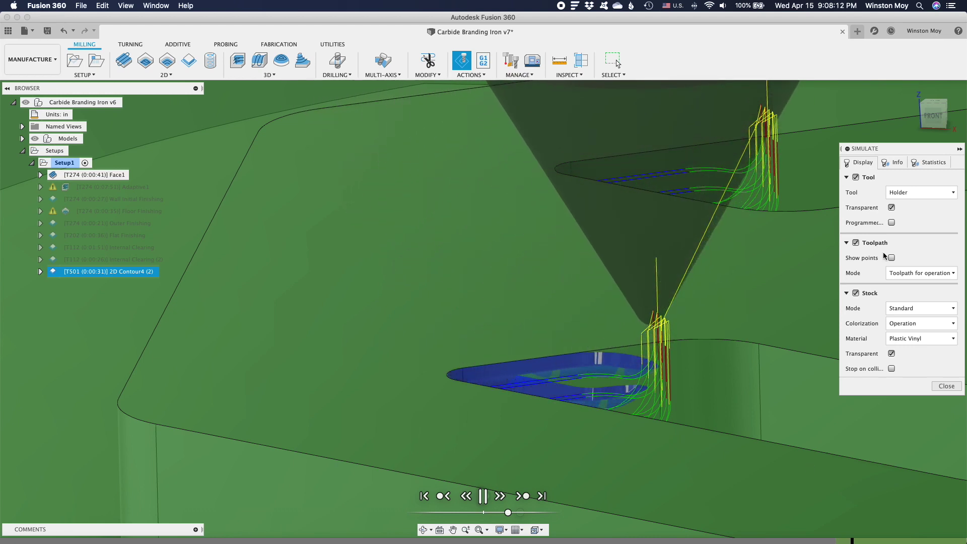
Turn off tool transparency and orbit around the solid engraver cutting the pocket corner.
{"action": "left_click", "coordinate": [891, 208]}
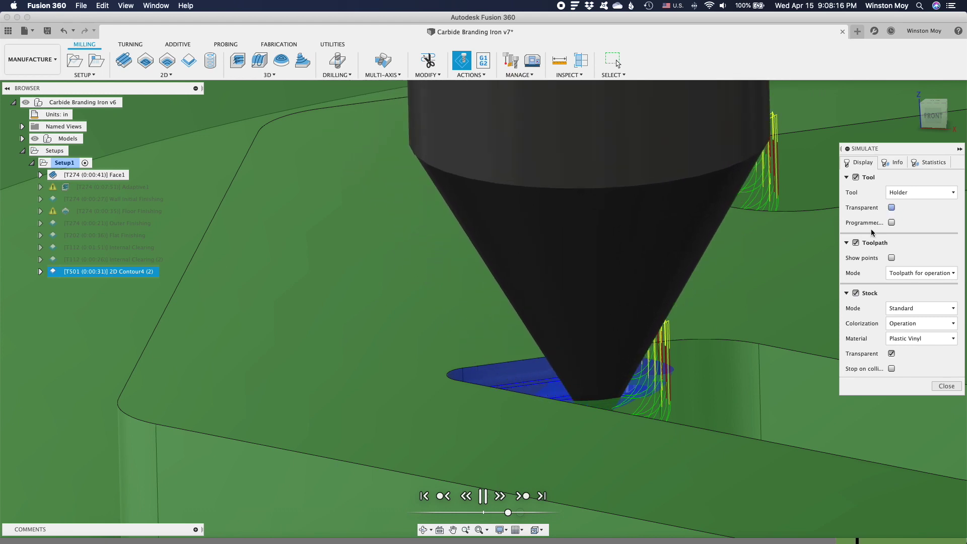
{"action": "middle_click_drag", "start_coordinate": [830, 237], "coordinate": [755, 450], "text": "shift"}
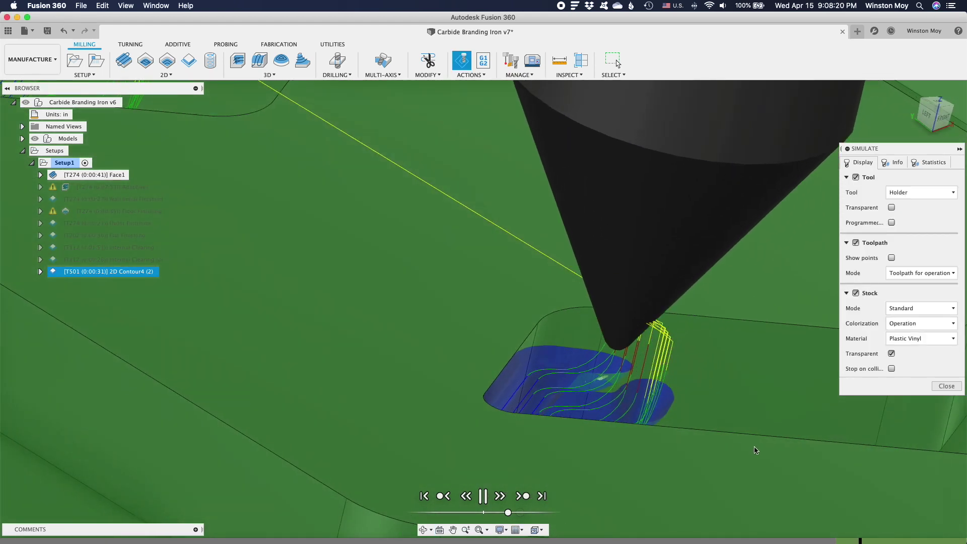